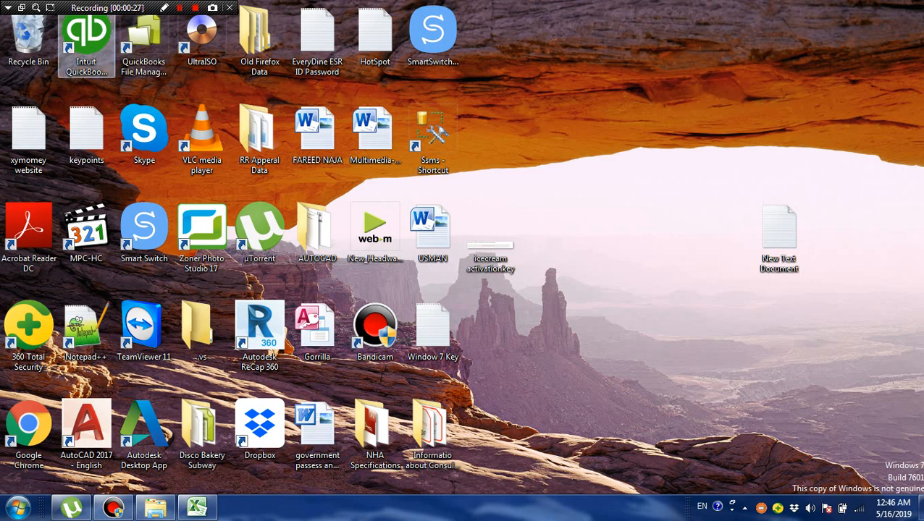
Open Intuit QuickBooks and log in to the company file as Admin with the account password
click(86, 44)
double_click(87, 43)
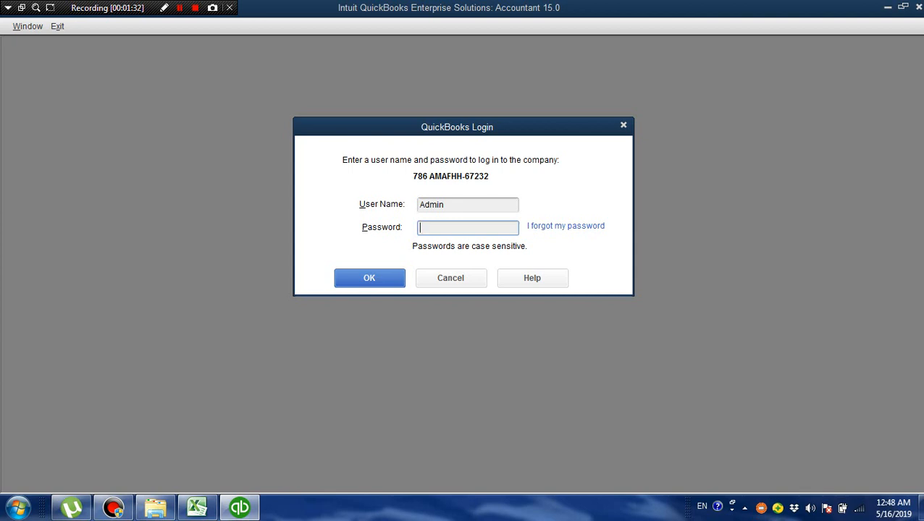
key(ctrl+v)
key(Return)
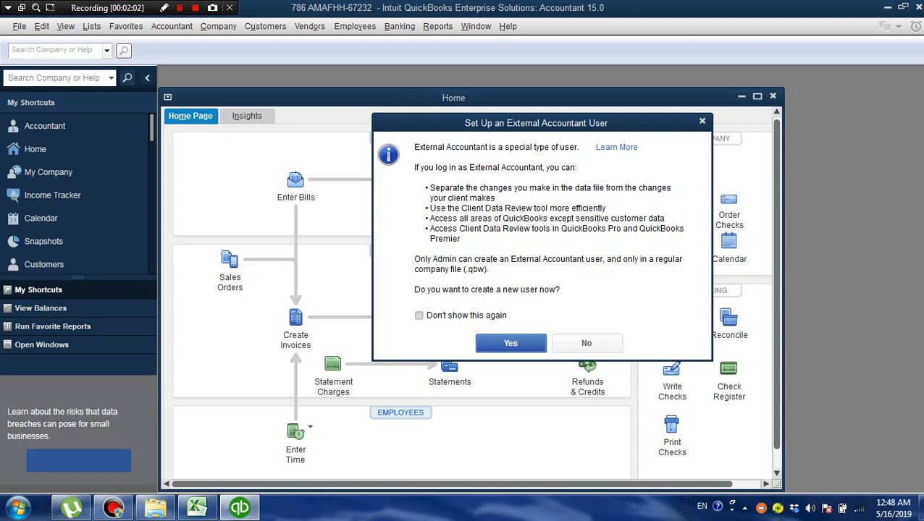
Decline the External Accountant user setup, close the Accountant Center and maximize the Home window
click(587, 344)
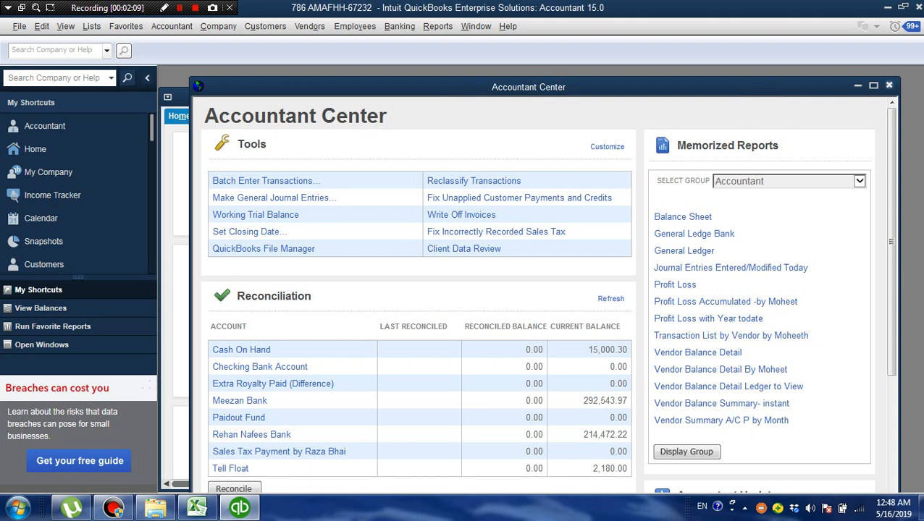
click(889, 85)
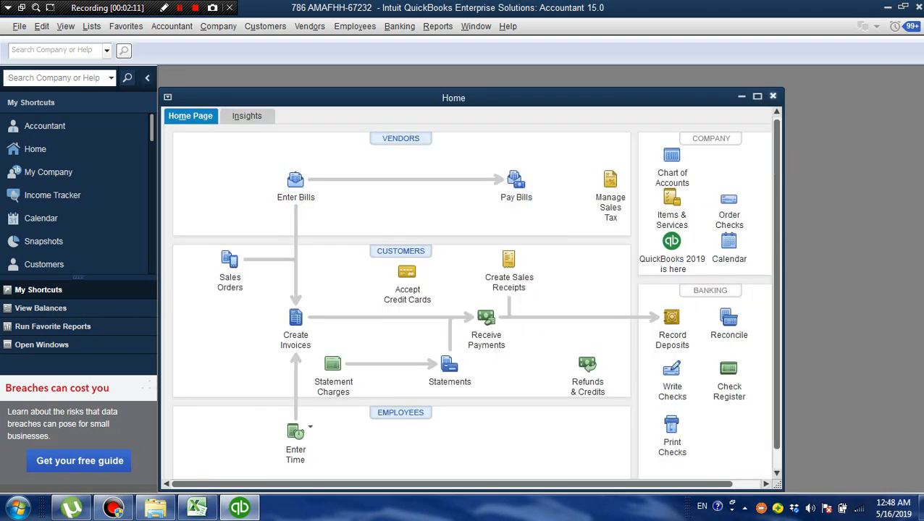
click(757, 95)
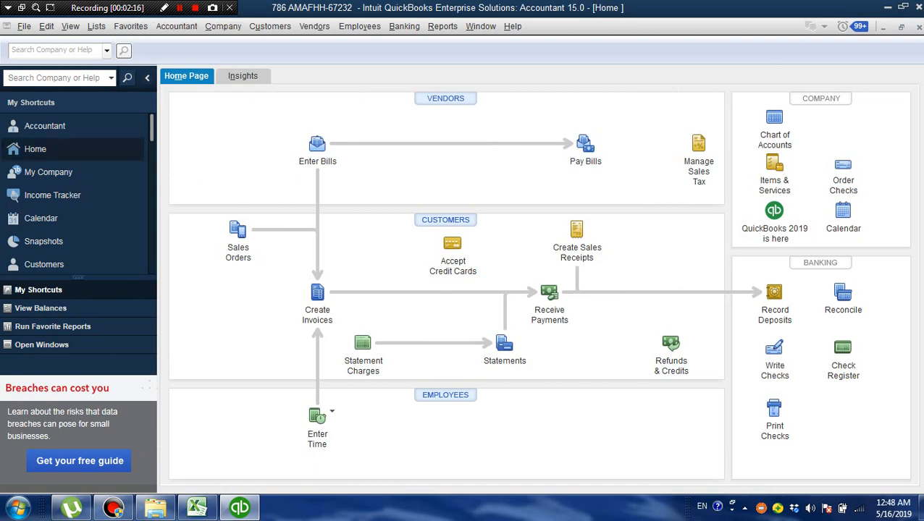
click(147, 77)
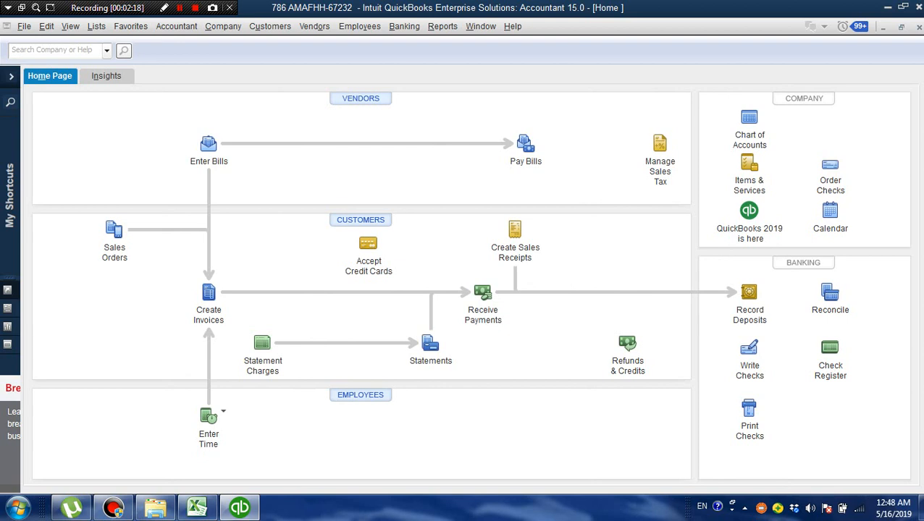
click(11, 75)
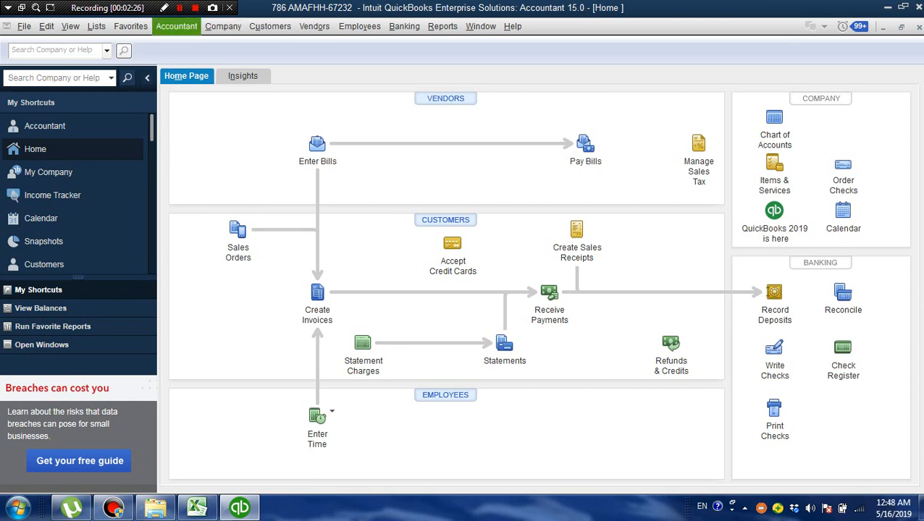
View the Accountant Center and the list of available Accountant commands, returning to the Home page
click(176, 26)
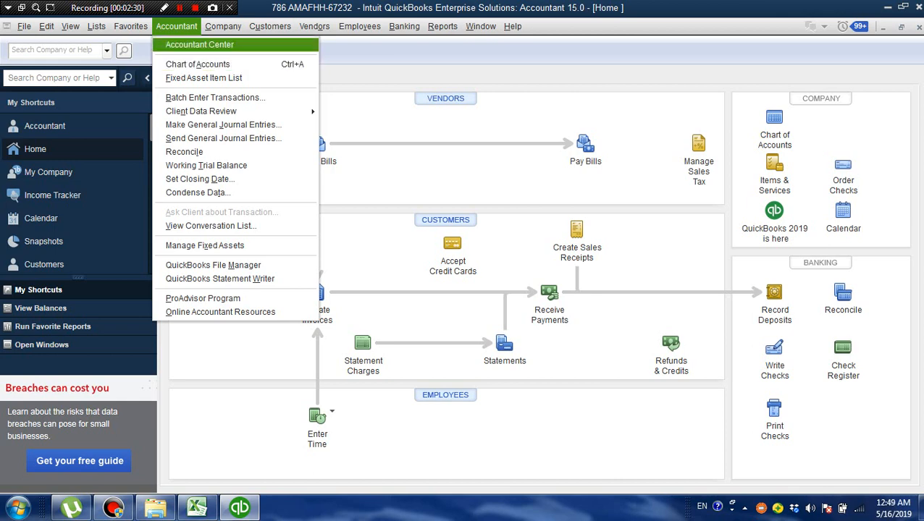
key(Return)
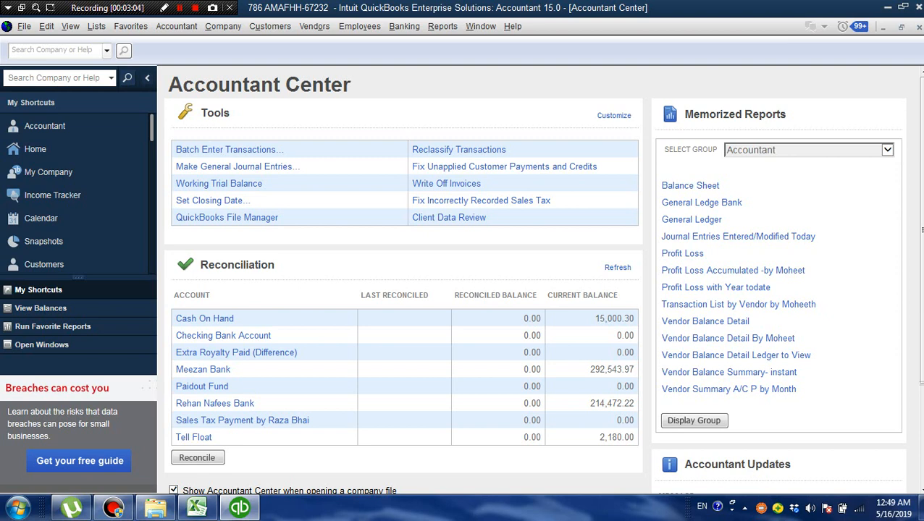
key(Escape)
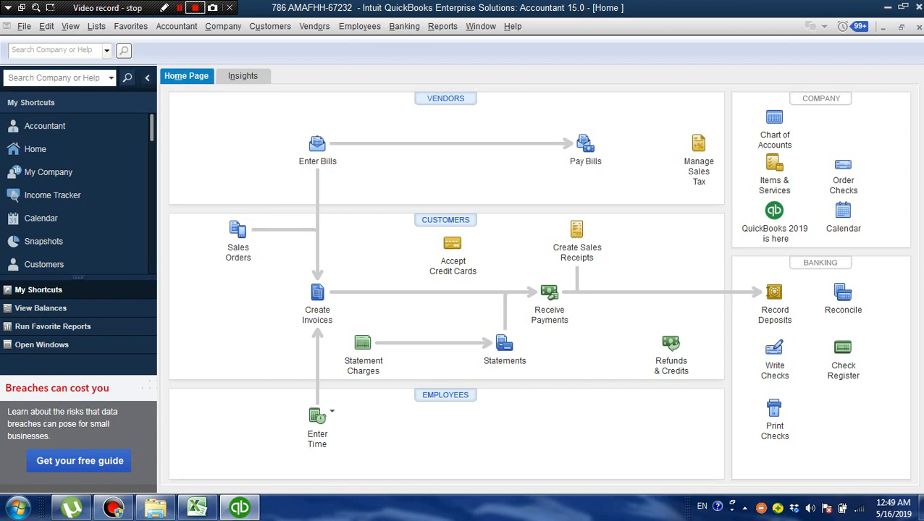
click(176, 26)
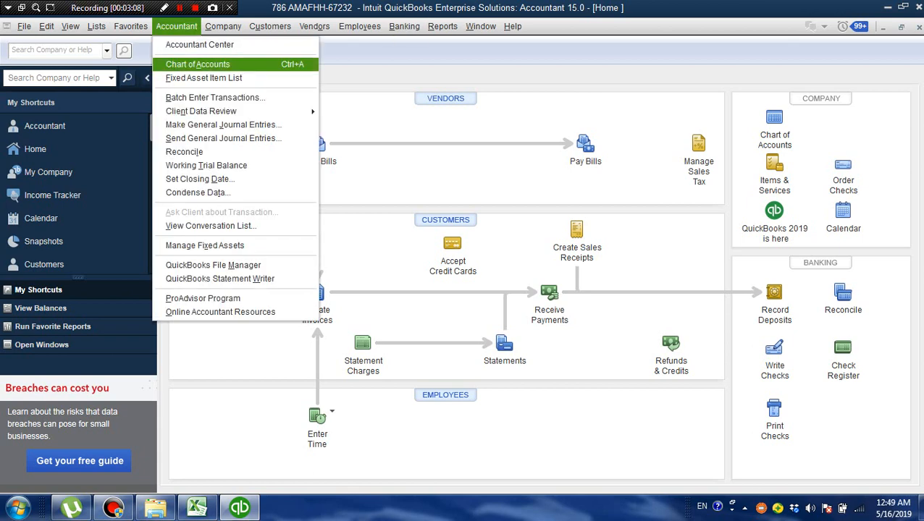
key(Escape)
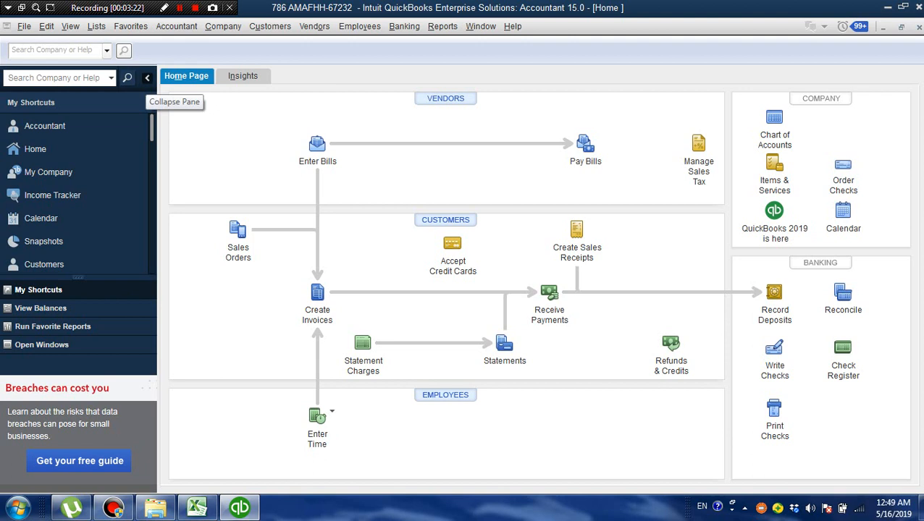
Collapse the shortcuts pane and start a new bill for the vendor Crescent / Swiss
click(147, 77)
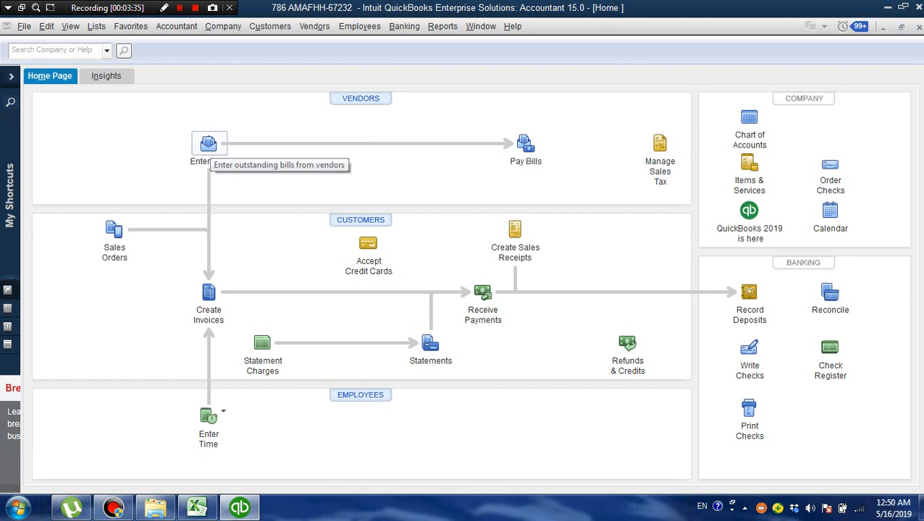
click(209, 143)
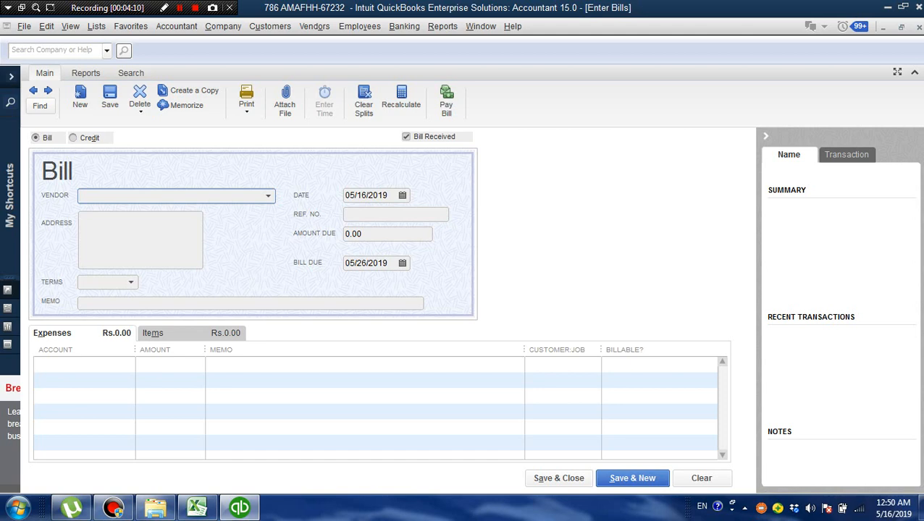
key(alt+Down)
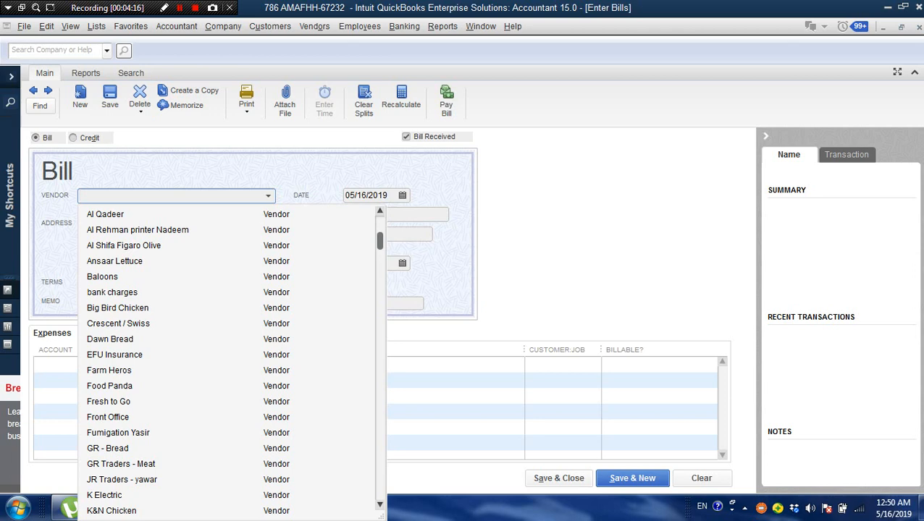
click(119, 324)
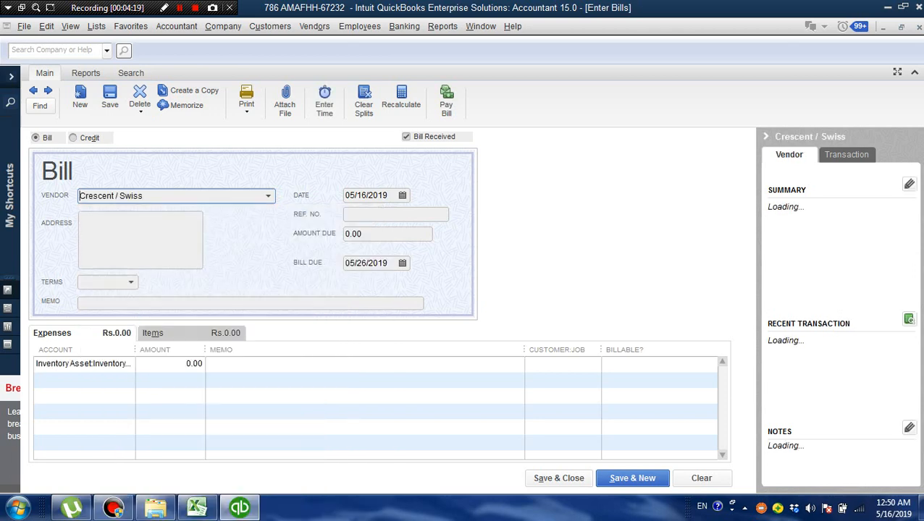
click(395, 214)
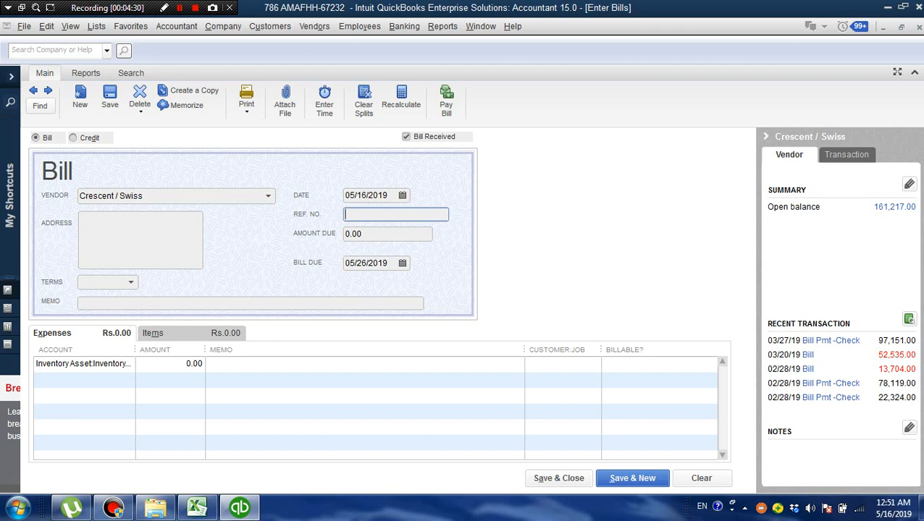
Set the bill's amount due to 50,000
click(379, 234)
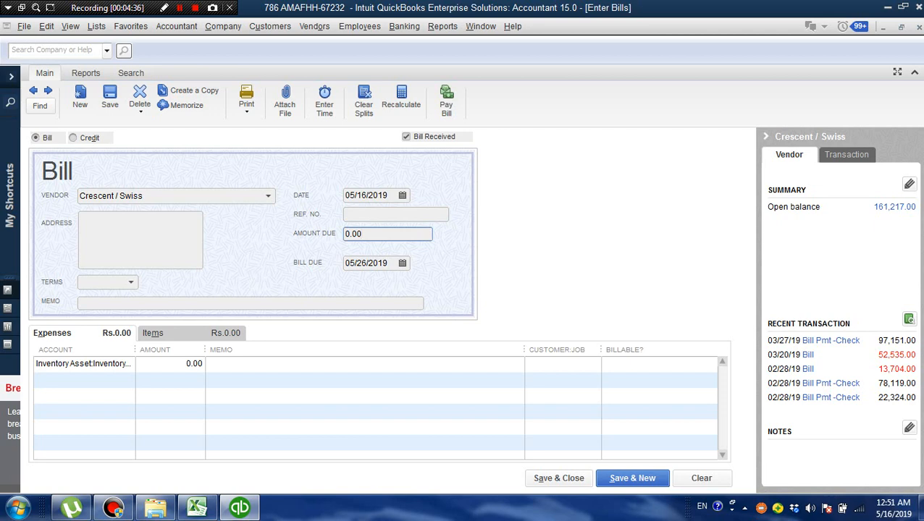
key(BackSpace)
key(BackSpace)
key(BackSpace)
text(5000)
key(BackSpace)
key(BackSpace)
key(BackSpace)
key(BackSpace)
key(BackSpace)
text(50000)
click(290, 364)
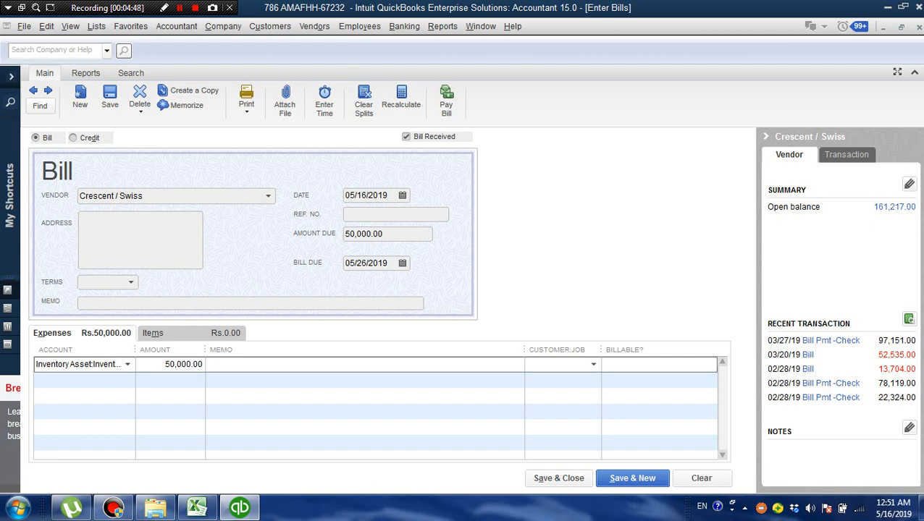
Check the account choices for the bill's expense line and close the bill without recording it
click(127, 364)
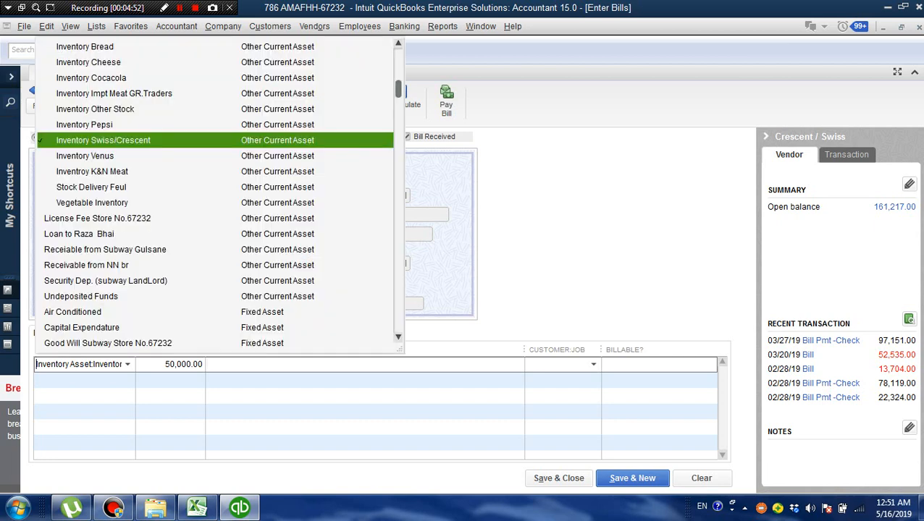
click(127, 364)
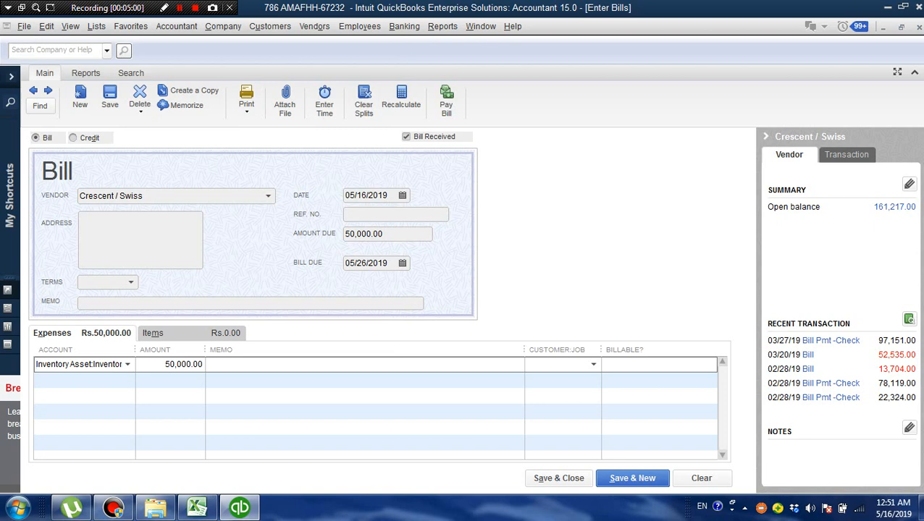
key(Escape)
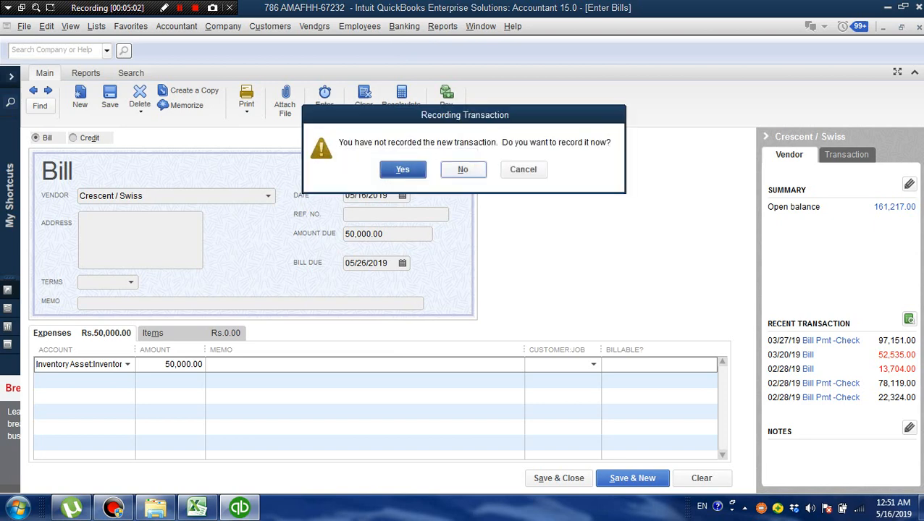
click(464, 170)
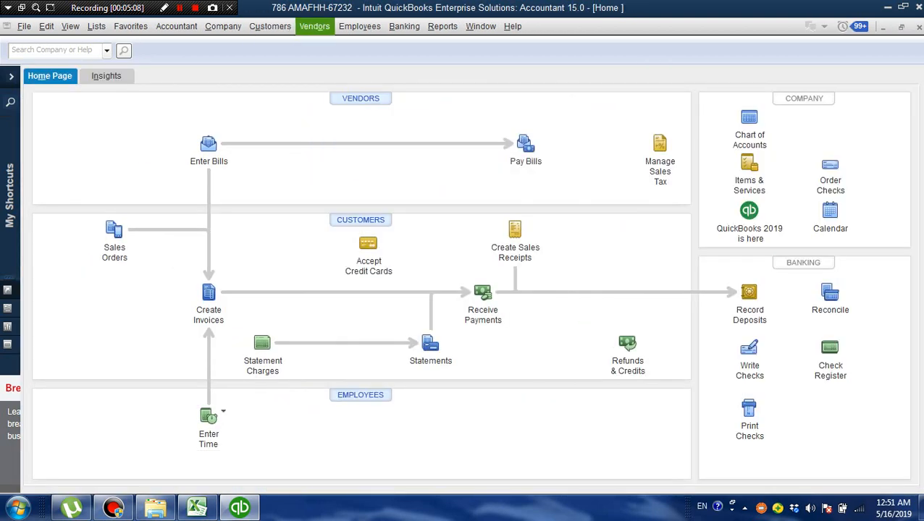
Start a new vendor record in the Vendor Center and name it ABC suppliers
click(314, 26)
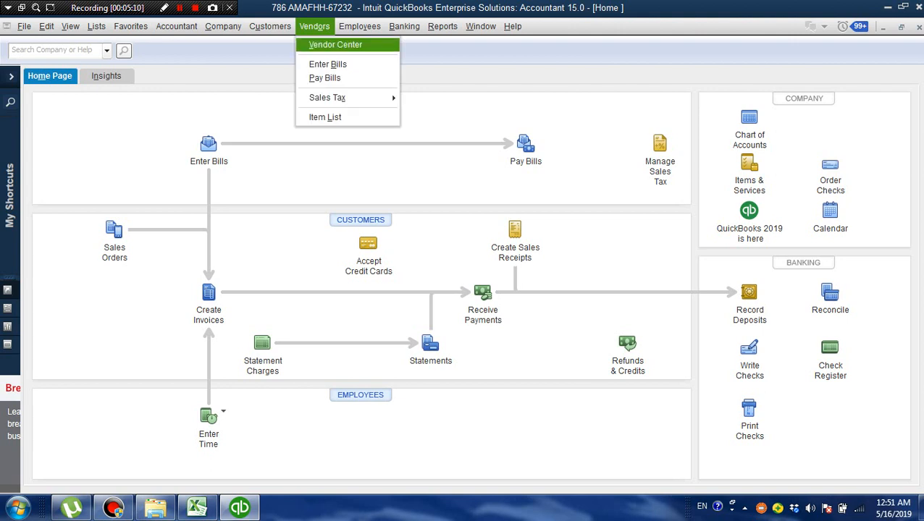
click(335, 44)
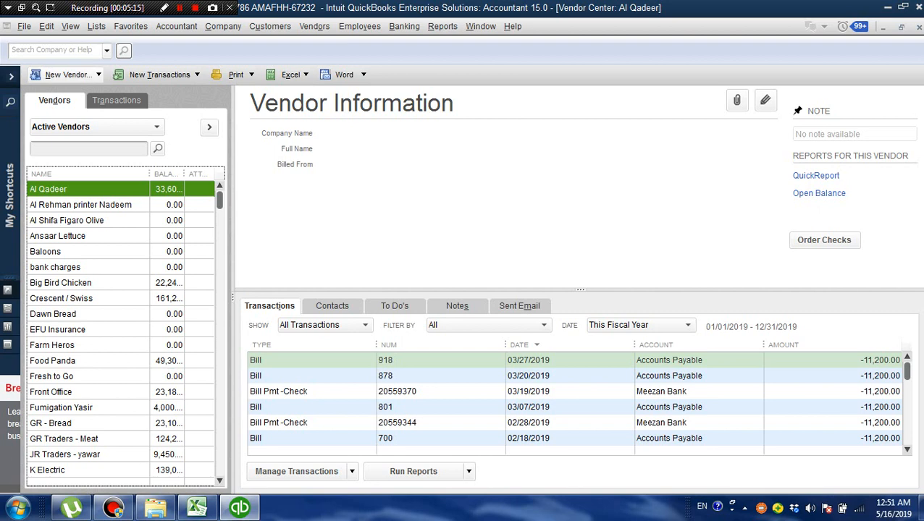
click(69, 75)
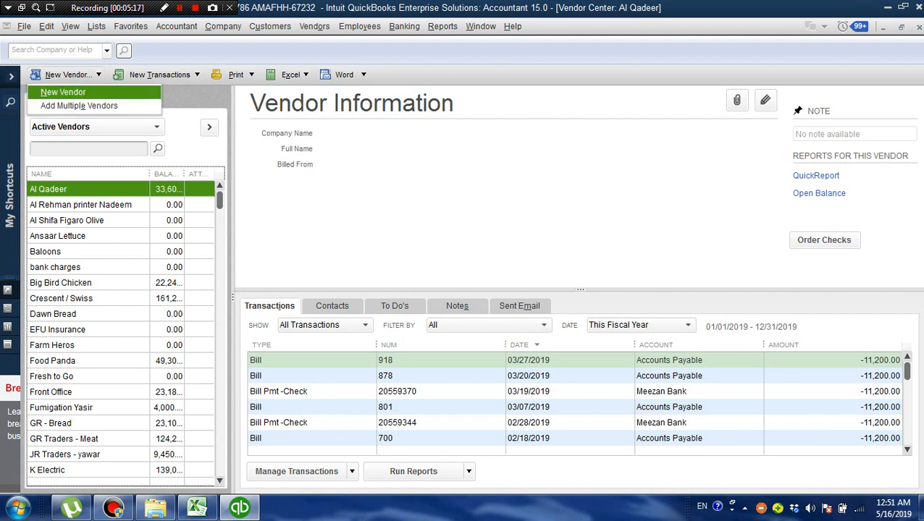
click(63, 92)
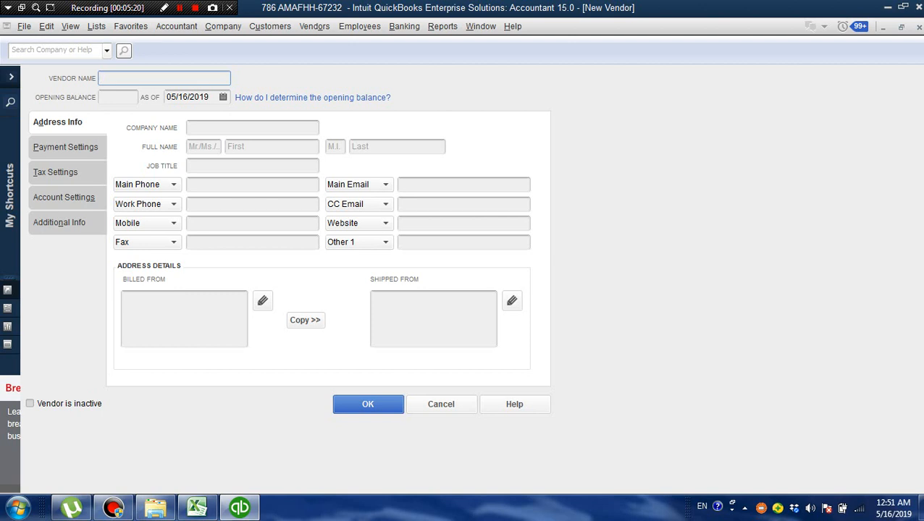
text(A)
text(BS)
key(BackSpace)
text(C suppliers)
Set Printing and Flyring as the prefilled expense account for ABC suppliers, save the vendor and close the Vendor Center
key(alt+s)
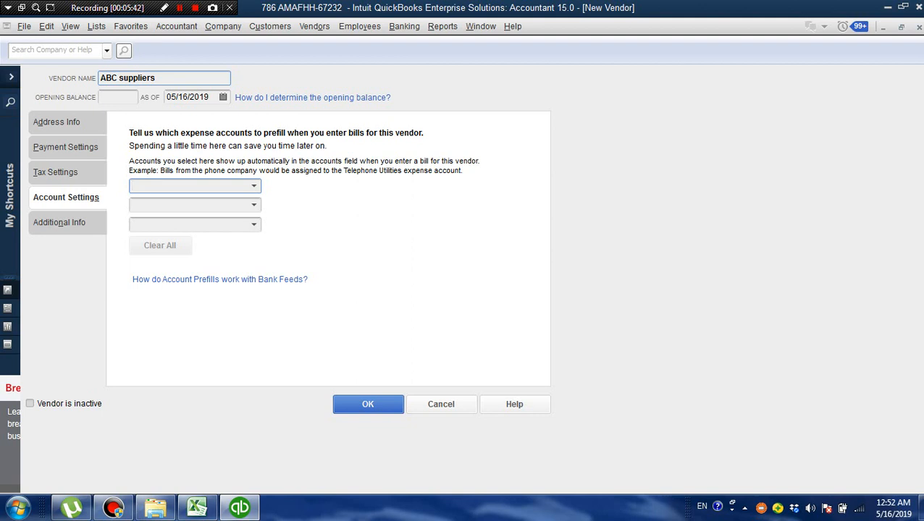
click(253, 186)
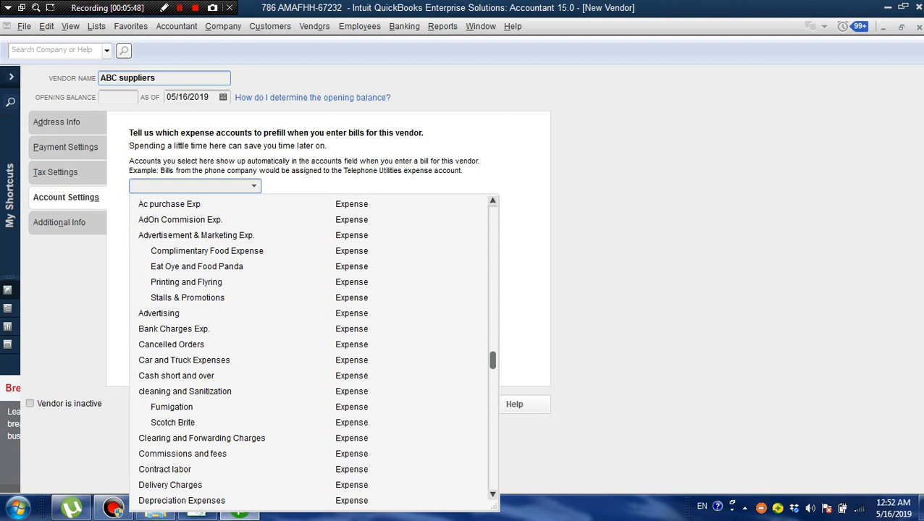
drag(493, 360, 493, 215)
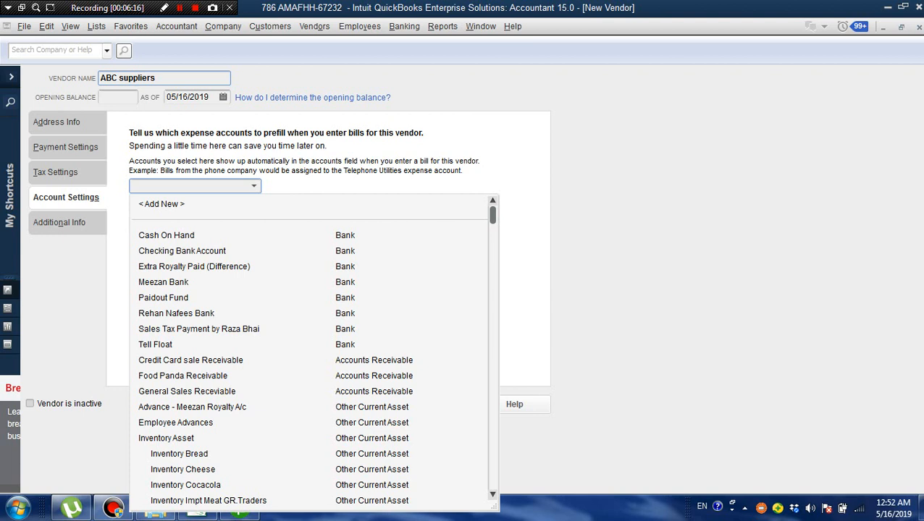
scroll(312, 351, down, 8)
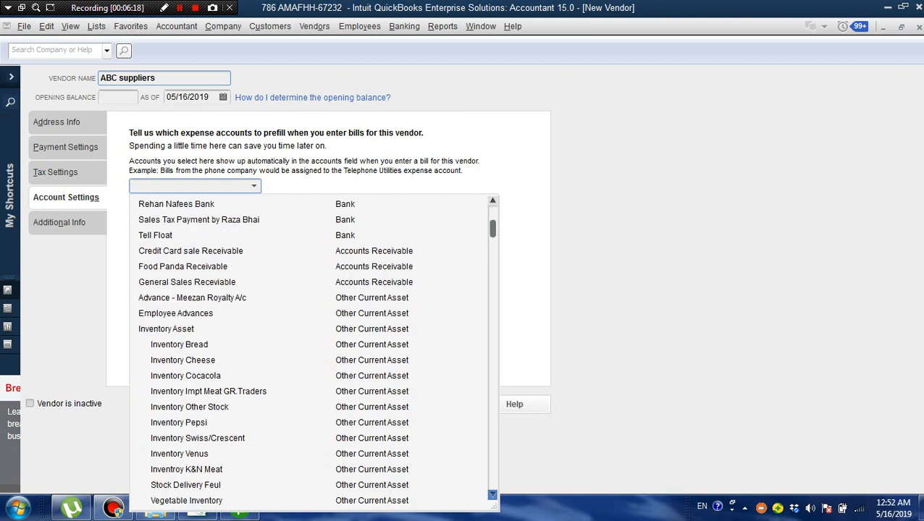
scroll(311, 352, down, 11)
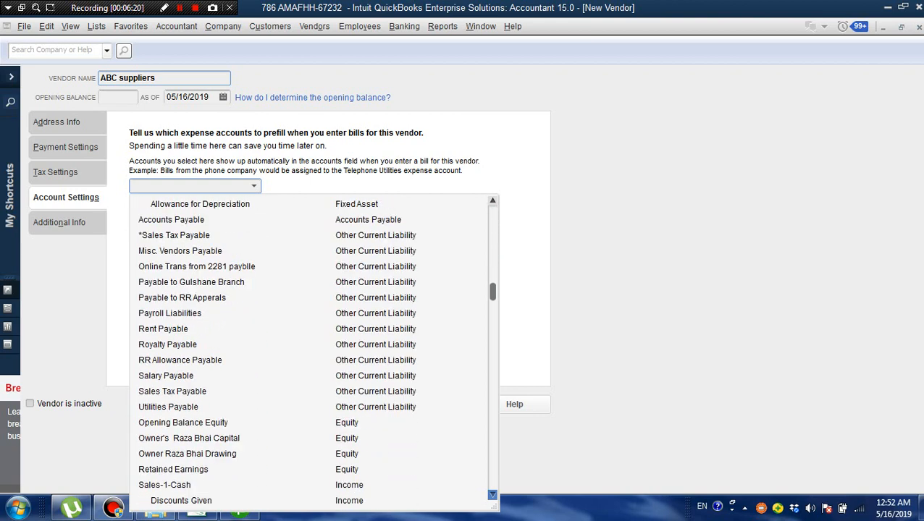
scroll(311, 352, down, 2)
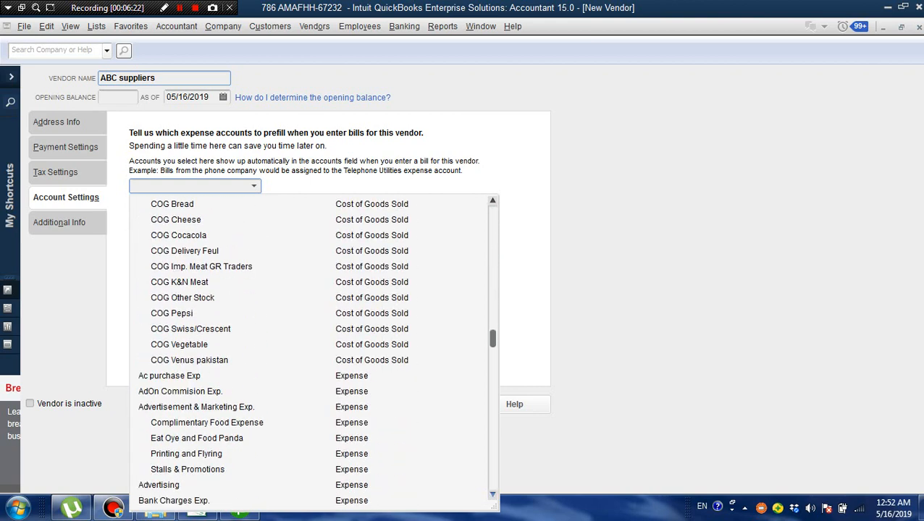
drag(492, 339, 493, 378)
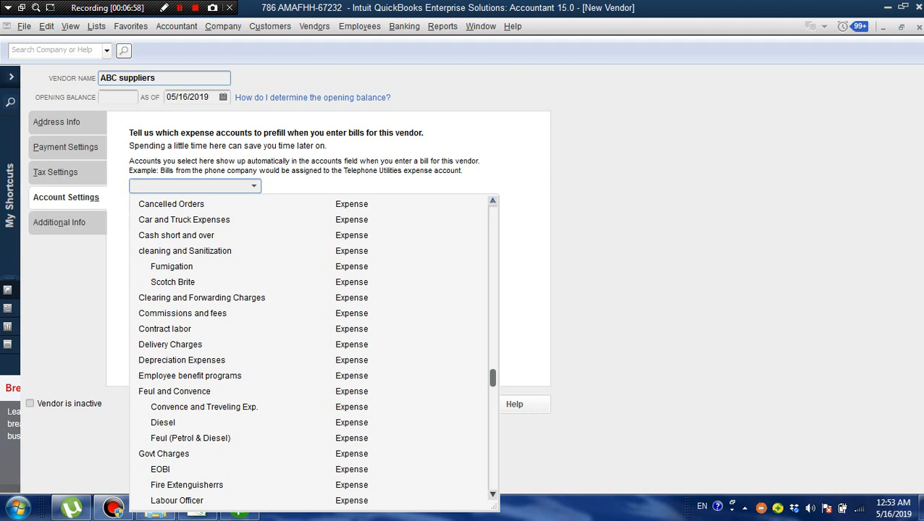
scroll(312, 352, up, 2)
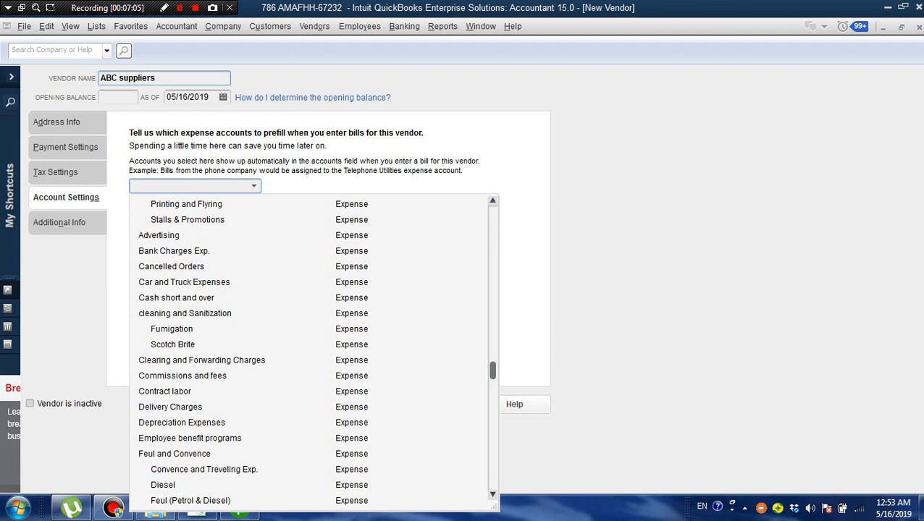
click(186, 205)
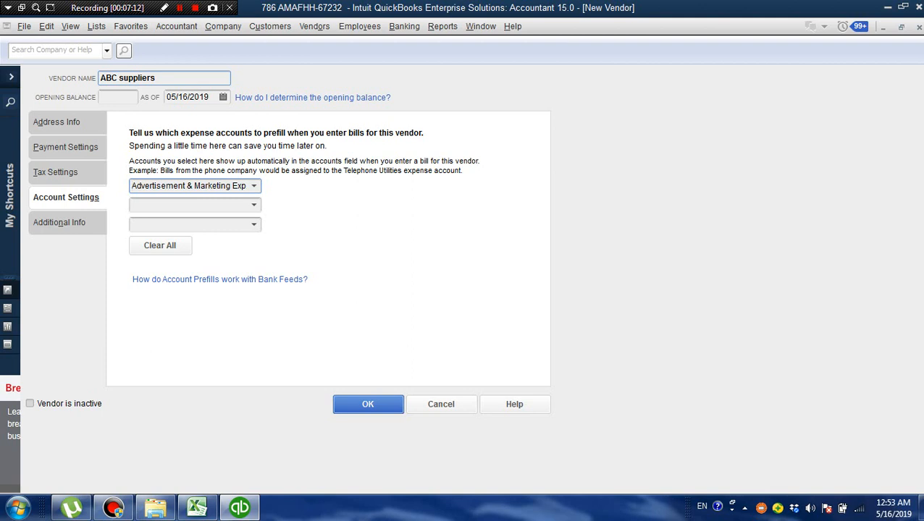
key(Return)
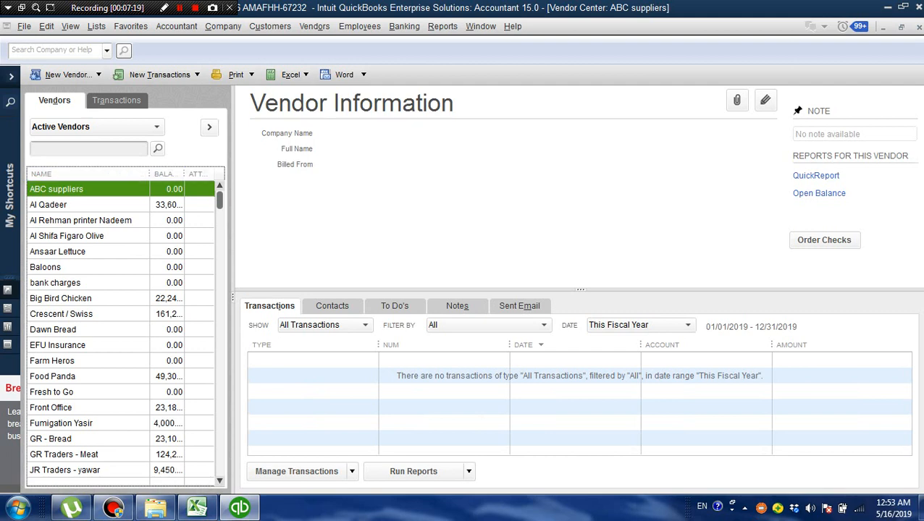
key(Escape)
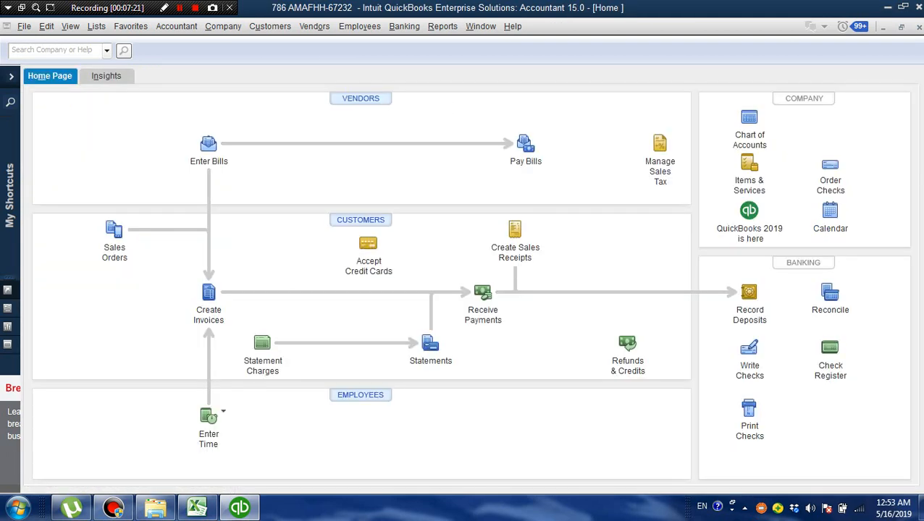
Start a new bill for the vendor ABC suppliers
key(alt+n)
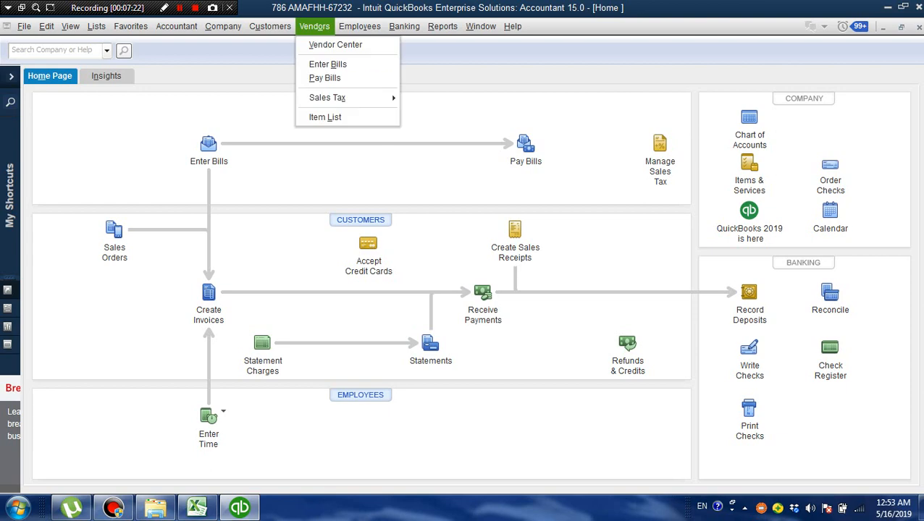
key(Down)
key(Down)
key(Return)
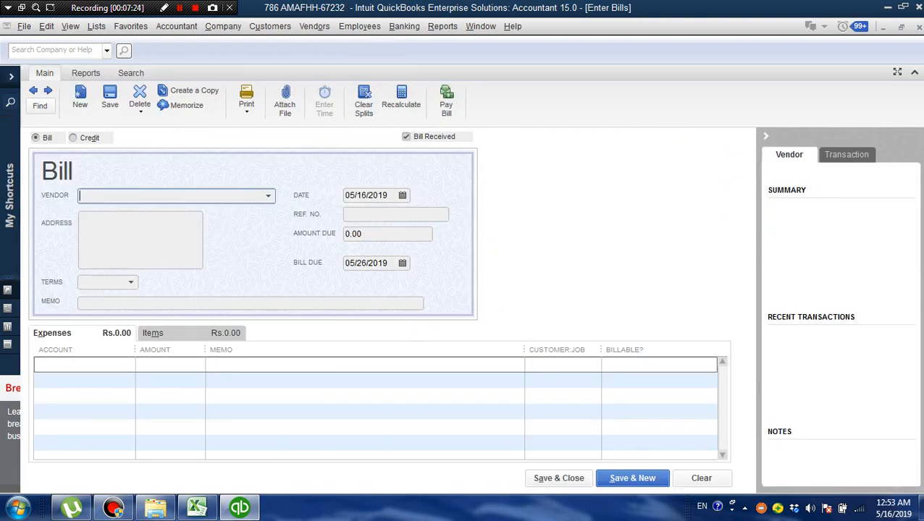
key(alt+Down)
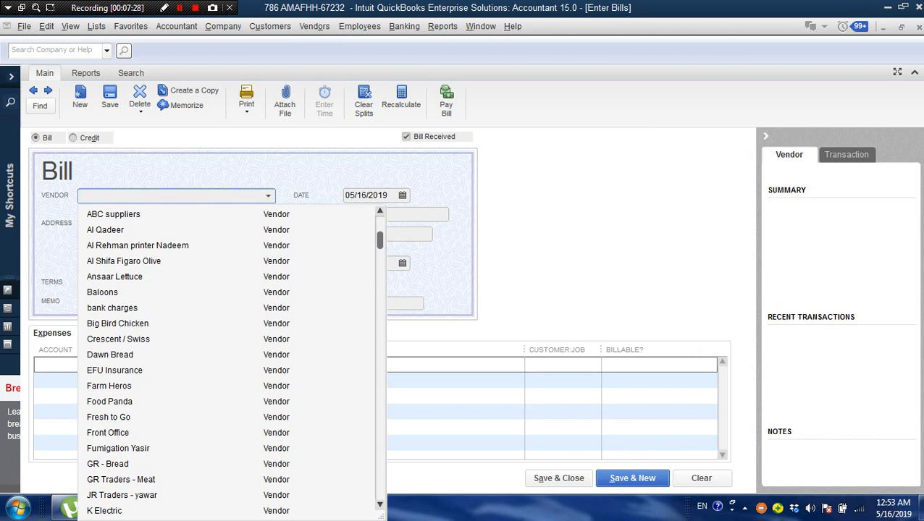
key(Down)
key(Return)
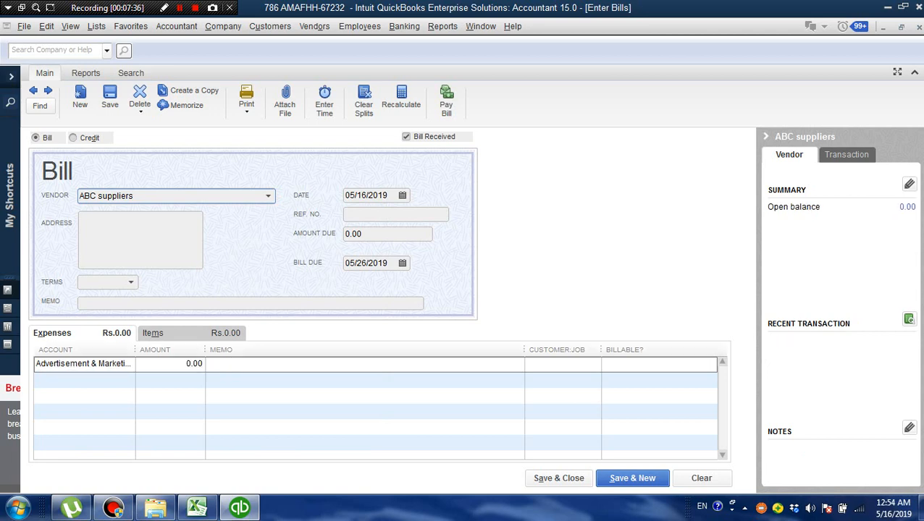
Widen the Account column of the bill's expense table to show more of the account name
right_click(138, 351)
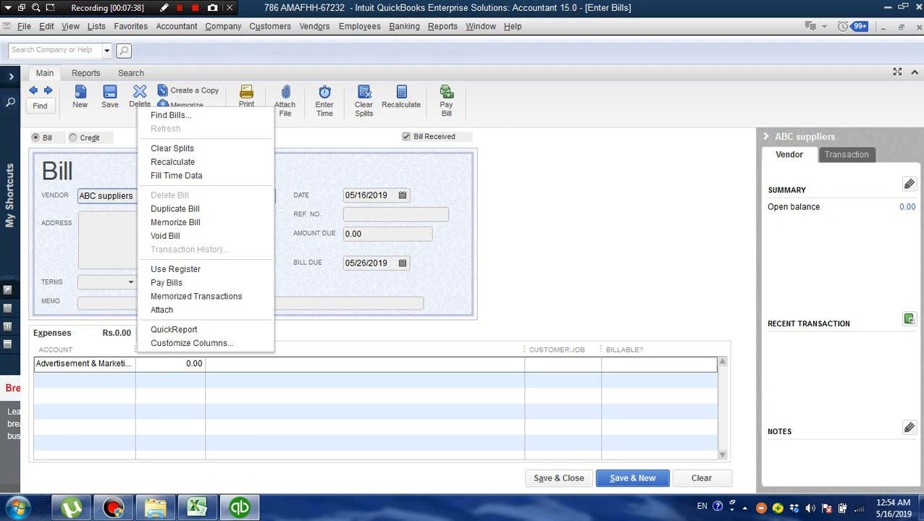
click(183, 364)
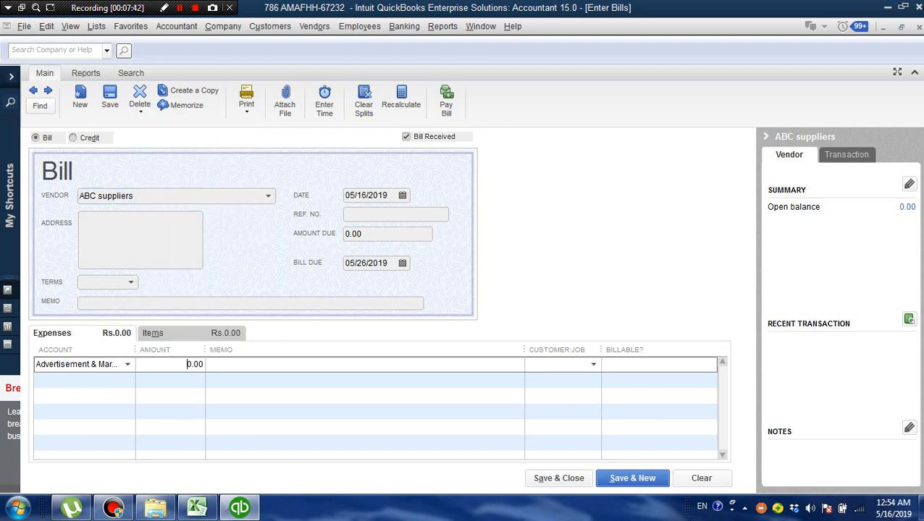
drag(135, 350, 182, 350)
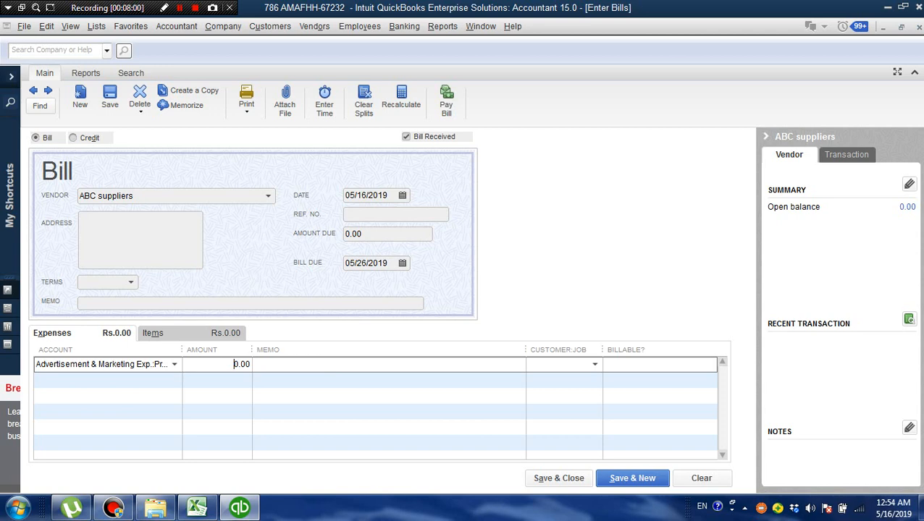
Set the bill's amount due to 8,000 and its reference number to 101
click(369, 234)
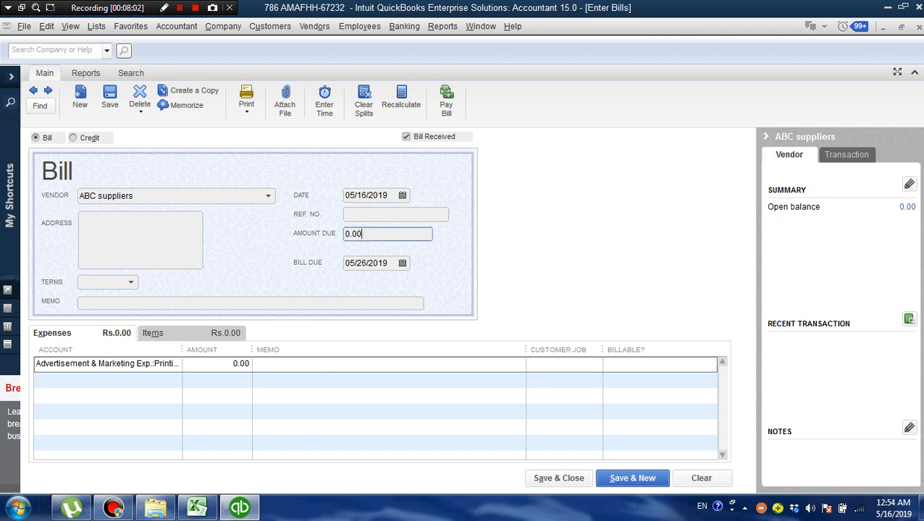
key(BackSpace)
key(BackSpace)
key(BackSpace)
key(BackSpace)
text(8000)
key(Tab)
text(101)
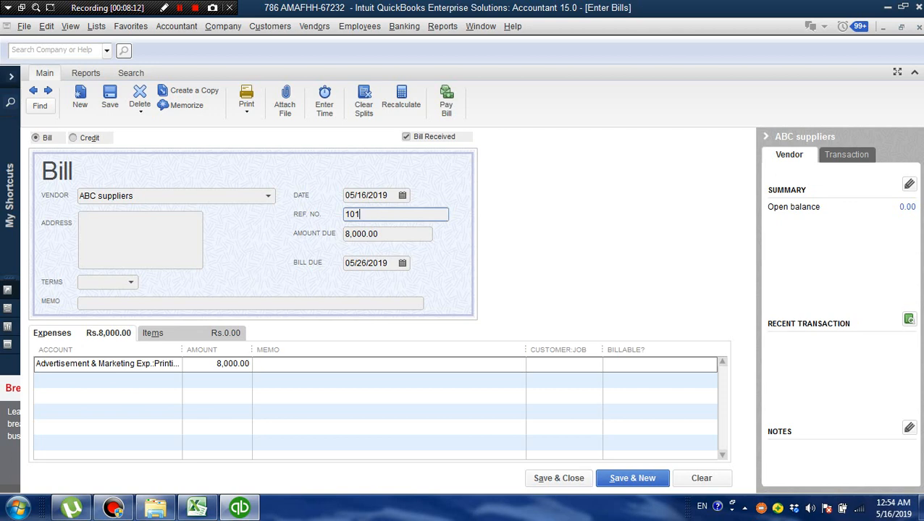
Set the bill date to 03/01/2019, then save and close the bill
click(403, 196)
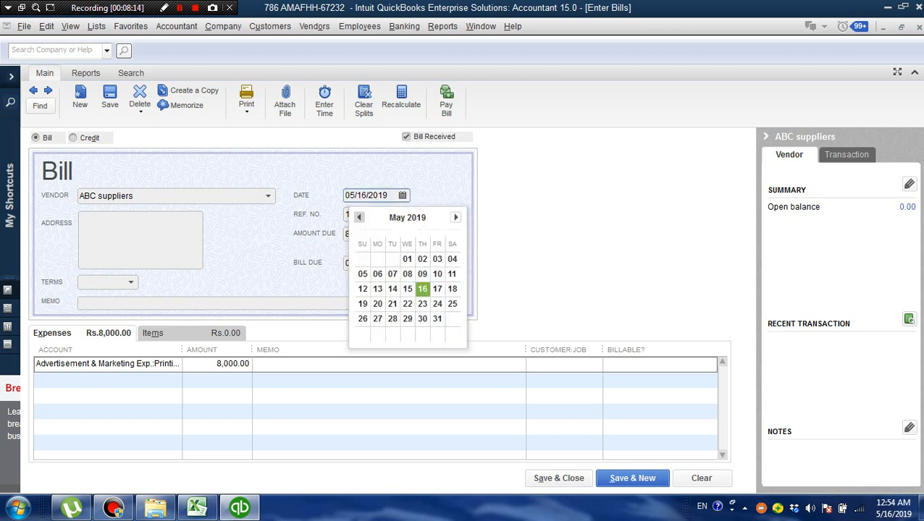
click(359, 217)
click(359, 217)
click(359, 217)
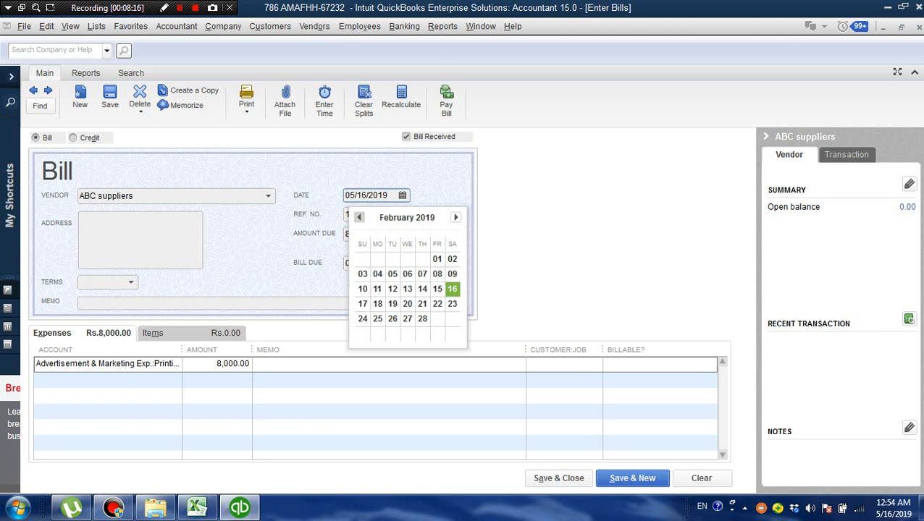
click(456, 217)
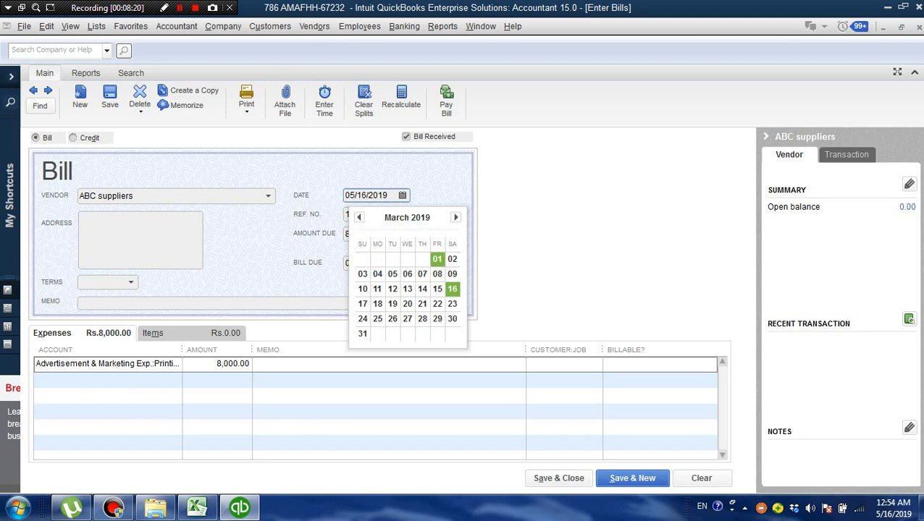
click(436, 259)
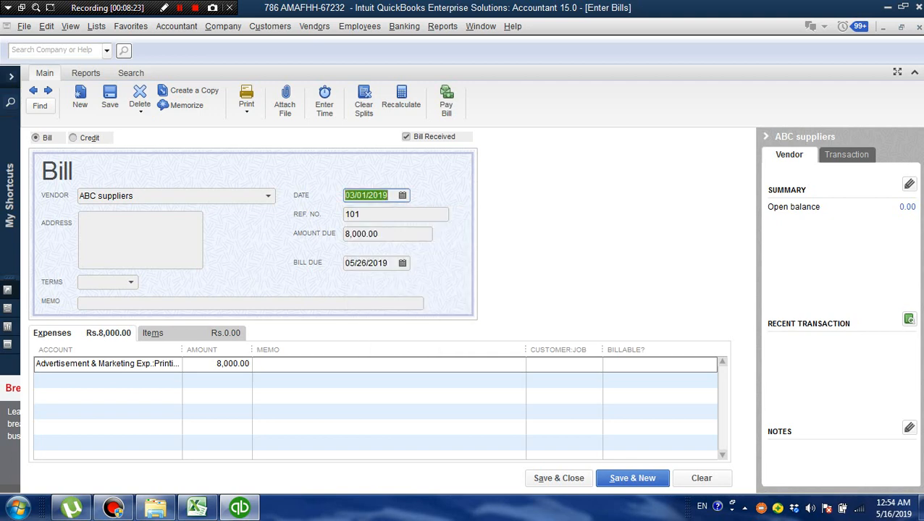
click(558, 478)
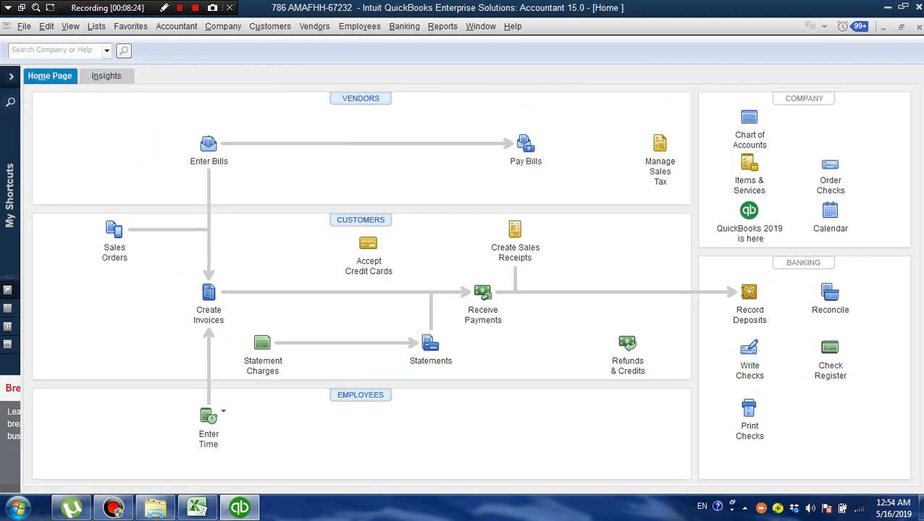